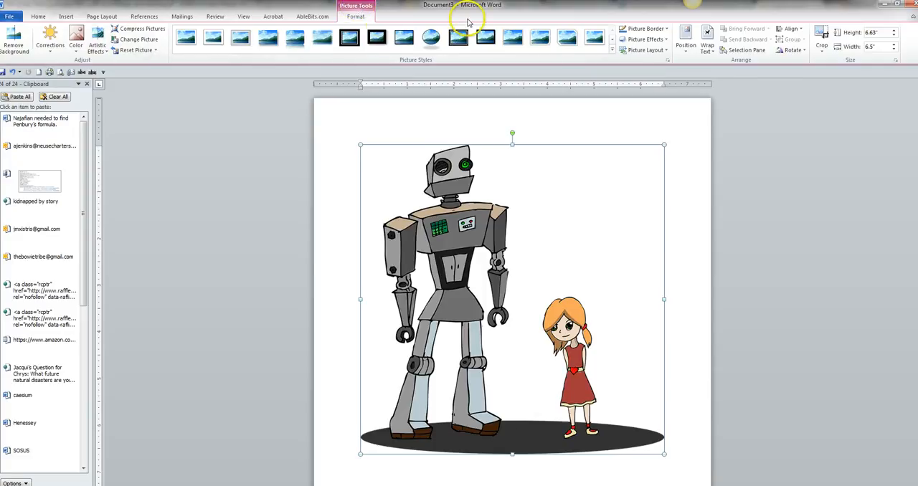
left_click(38, 16)
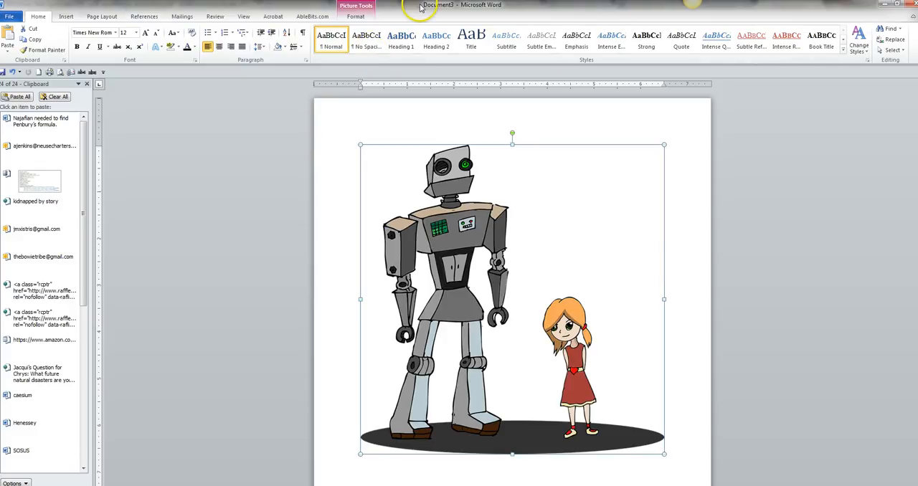
left_click(364, 10)
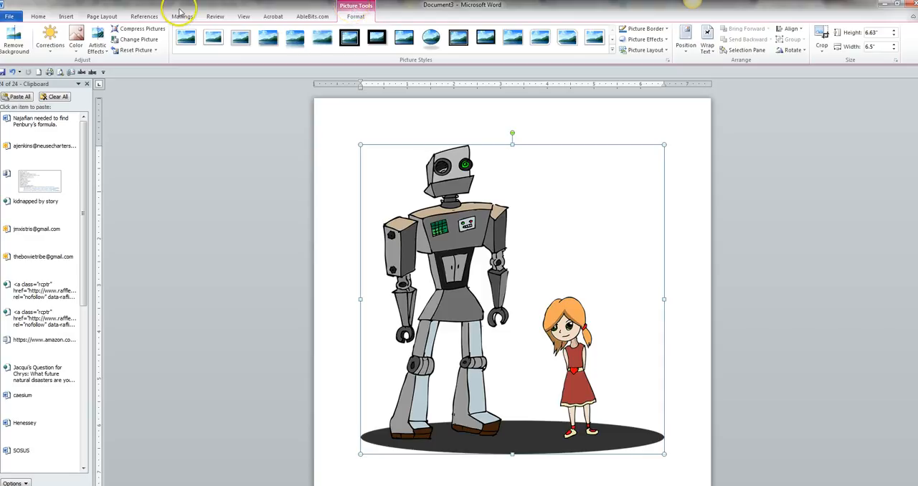
left_click(49, 47)
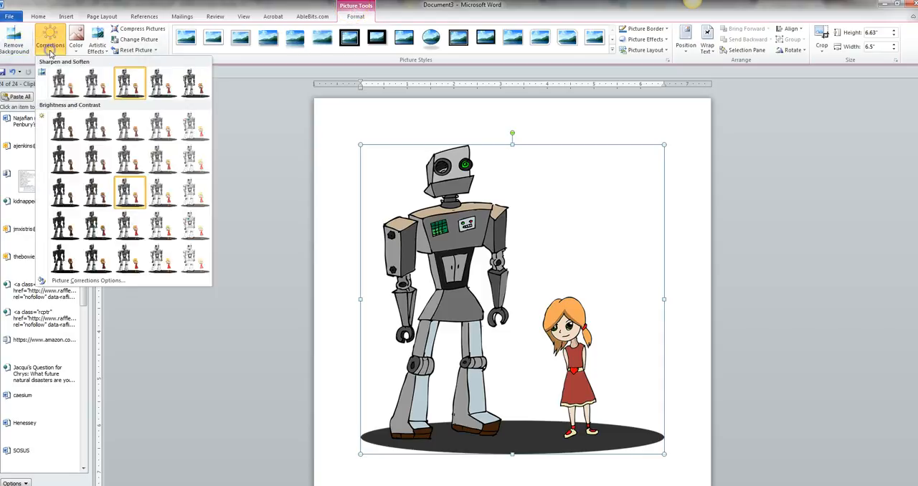
left_click(49, 53)
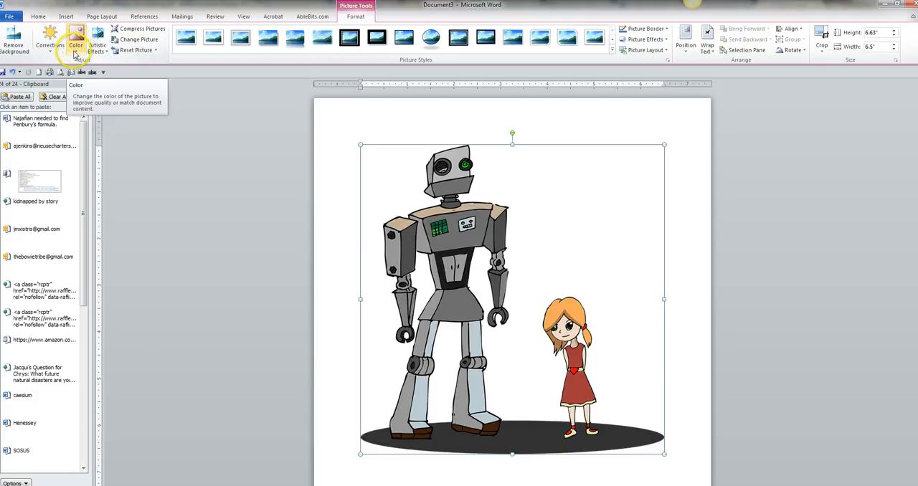
Try a light blue recolor variation on the robot-and-girl picture, and undo it.
left_click(76, 47)
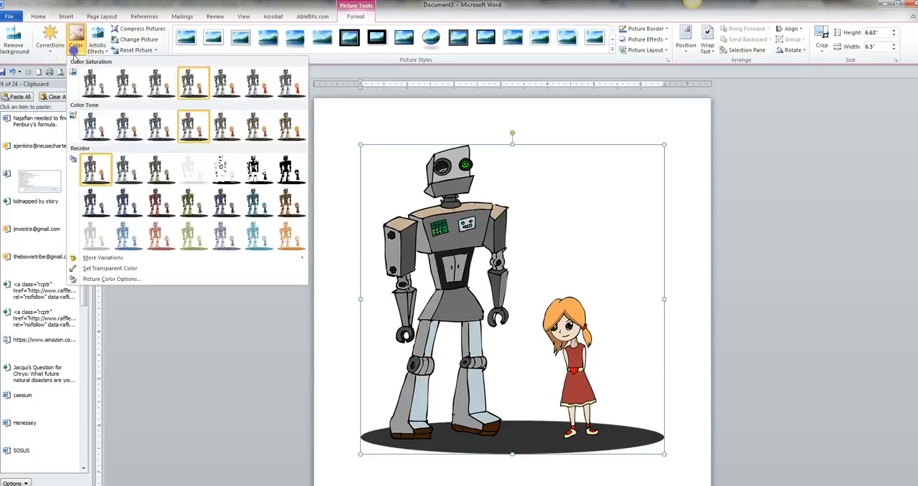
left_click(122, 235)
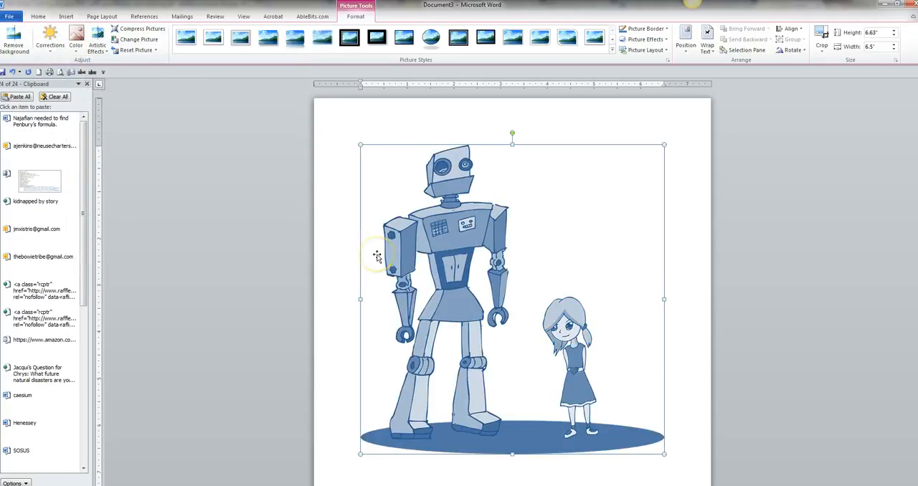
key("ctrl+z")
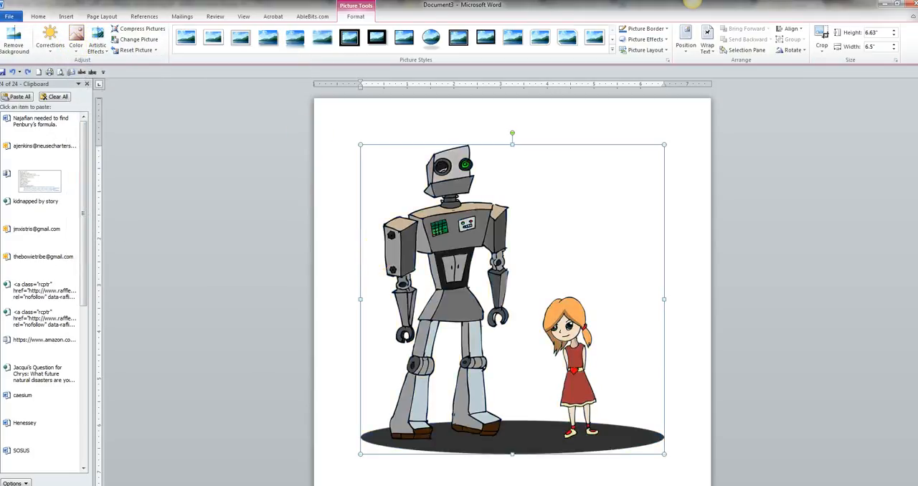
Try the blur artistic effect on the robot-and-girl picture, and undo it.
left_click(97, 48)
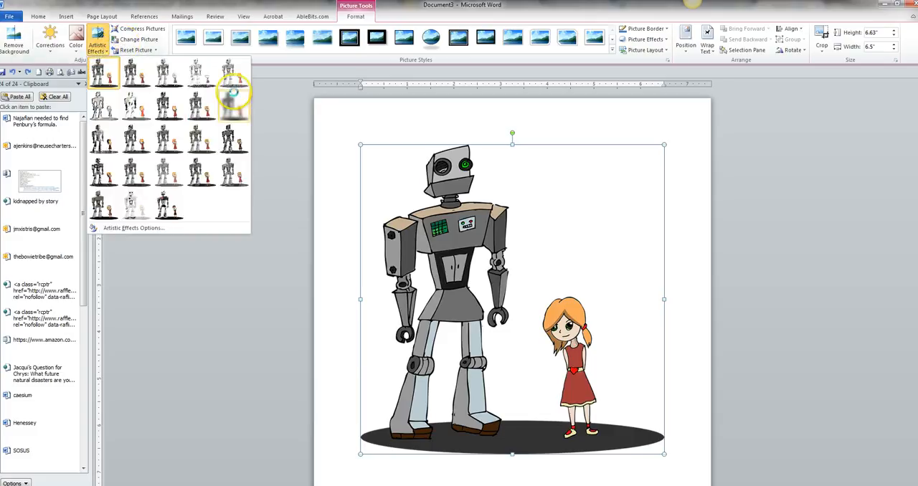
left_click(229, 106)
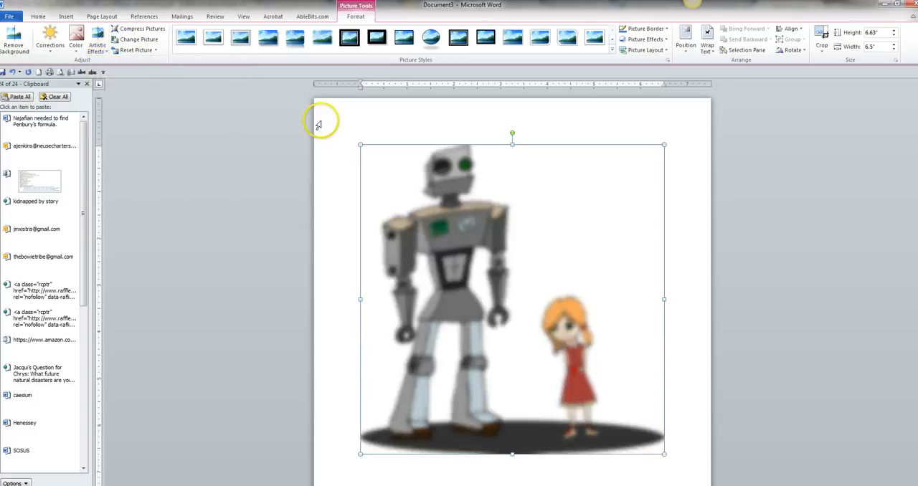
key("ctrl+z")
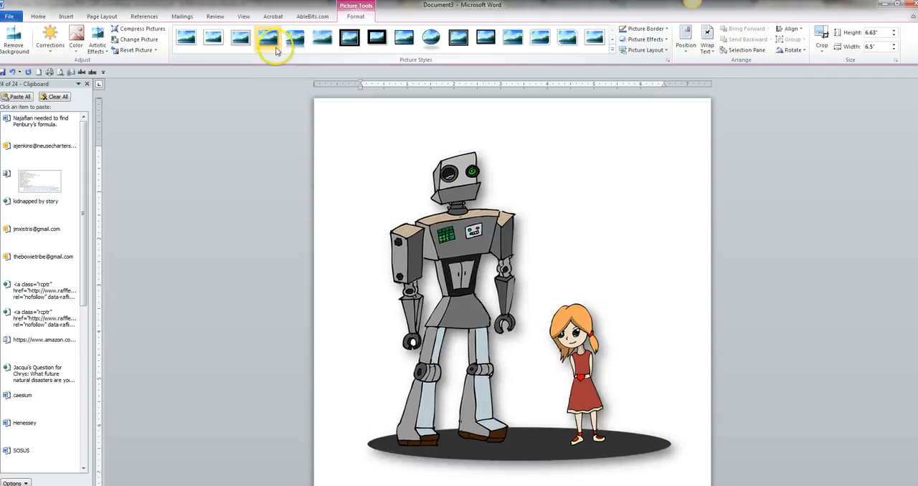
left_click(651, 29)
left_click(651, 29)
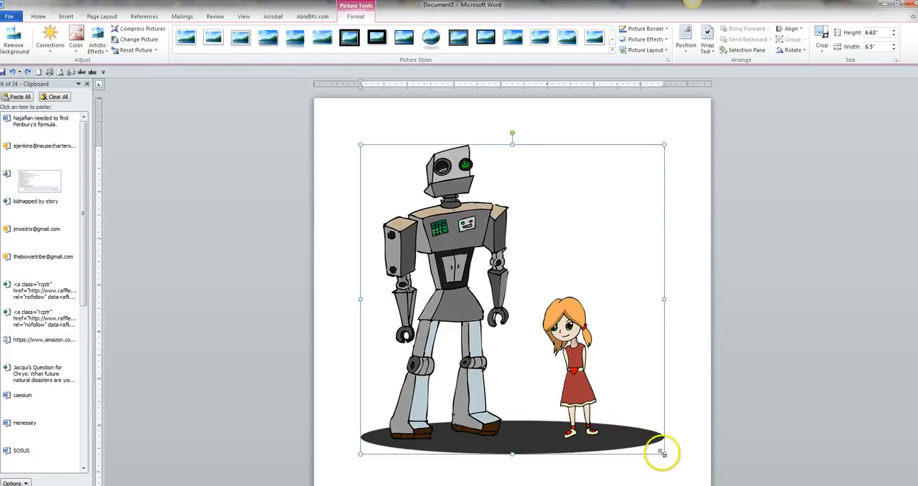
Shrink the picture to about 2.14" high by 2.09" wide, flipping it horizontally, and keep it selected.
left_click_drag(664, 453, 355, 246)
left_click(418, 181)
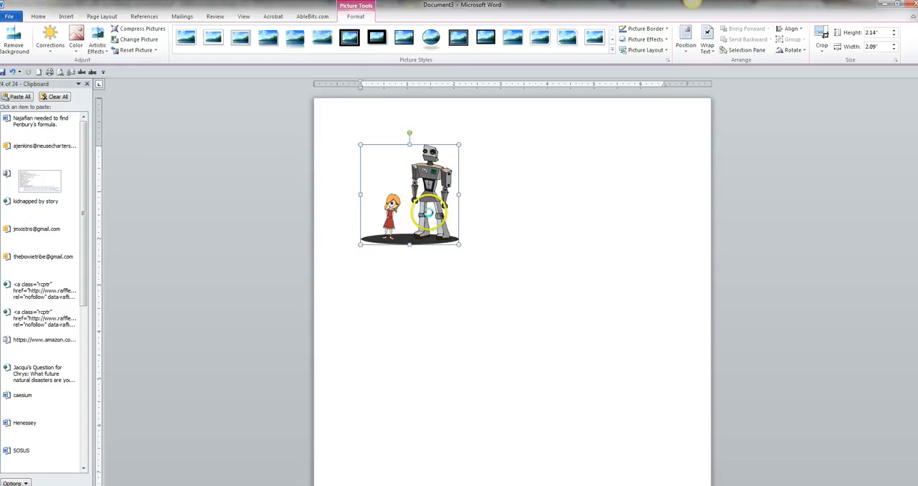
Copy the small picture and paste five copies of it after the original.
key("ctrl+c")
key("ctrl+v")
key("ctrl+v")
key("ctrl+v")
key("ctrl+v")
key("ctrl+v")
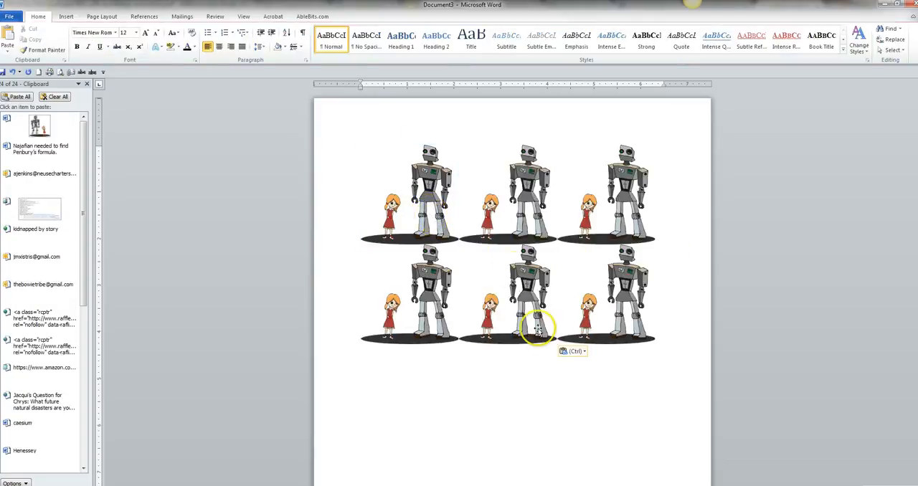
Apply the thick black double-frame picture style to the first picture.
left_click(436, 190)
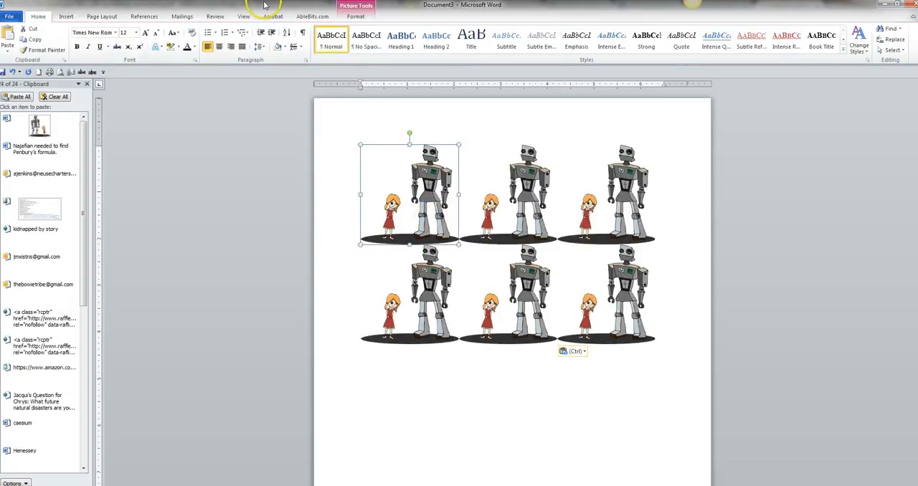
left_click(355, 15)
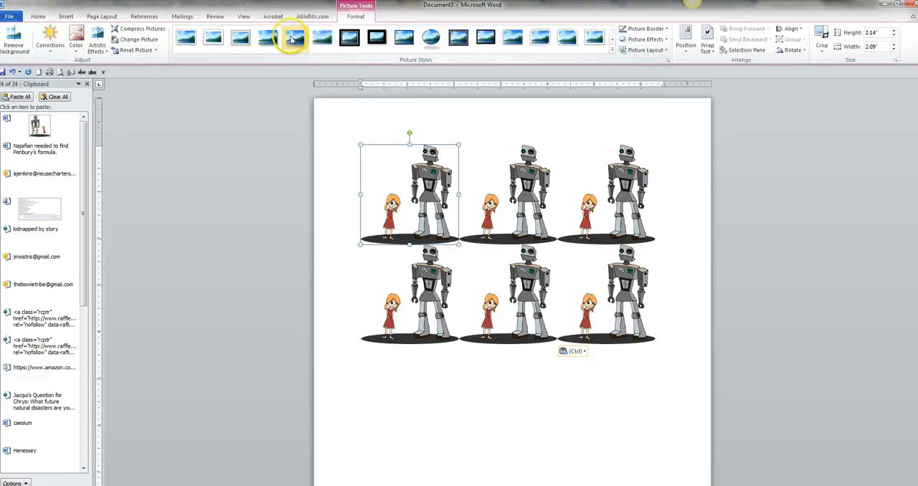
left_click(350, 38)
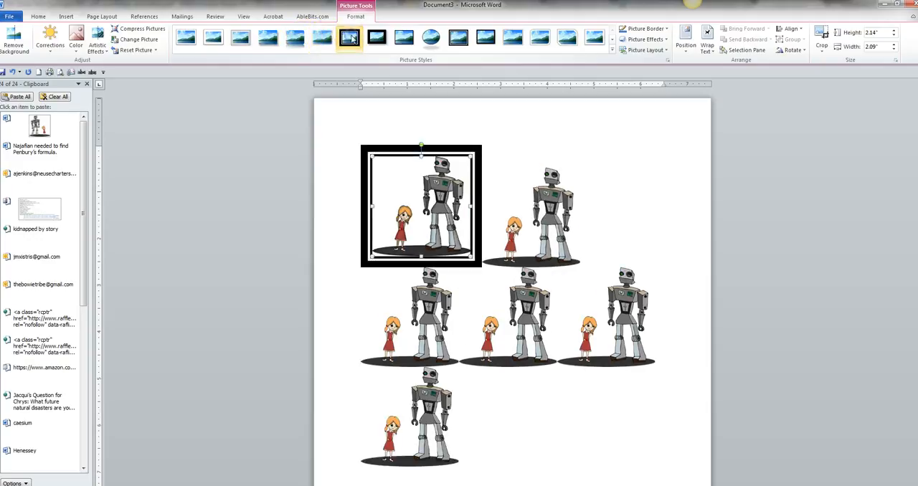
Recolor the second picture, beside the framed one, with the light red accent variation.
left_click(549, 208)
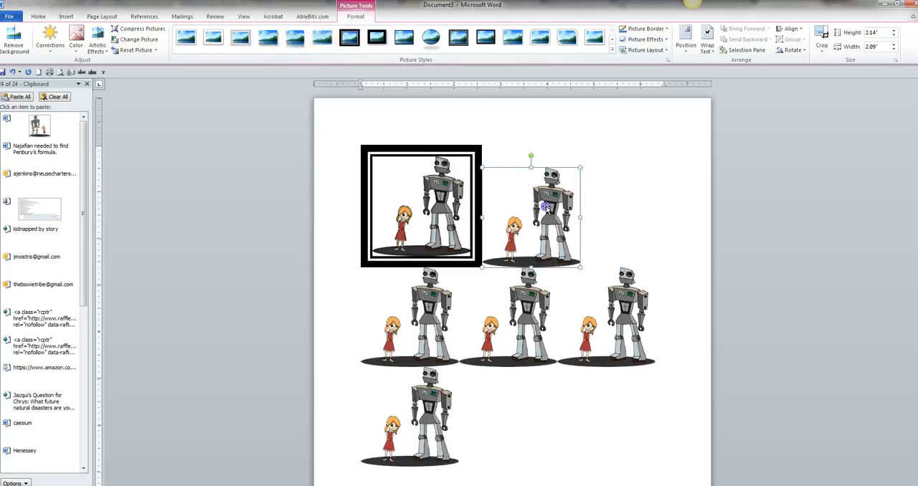
left_click(76, 43)
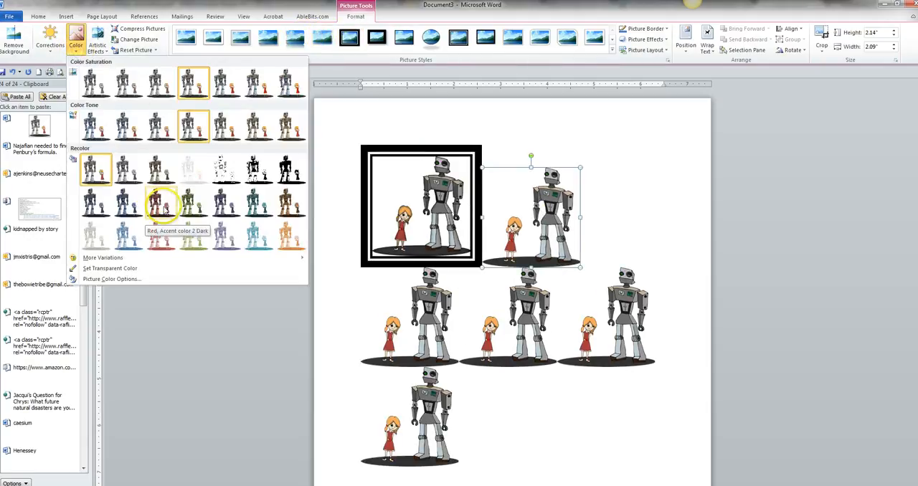
left_click(163, 232)
Add a 4½ pt border to the last picture in the second row.
left_click(614, 323)
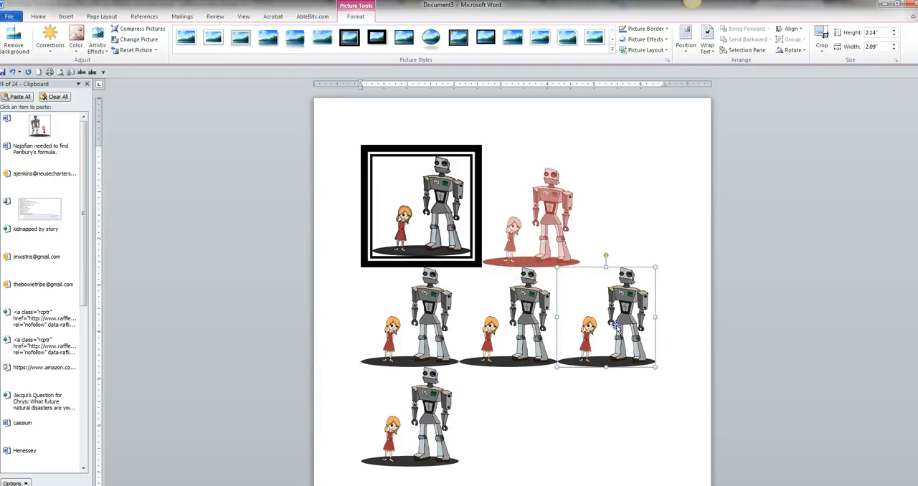
left_click(668, 28)
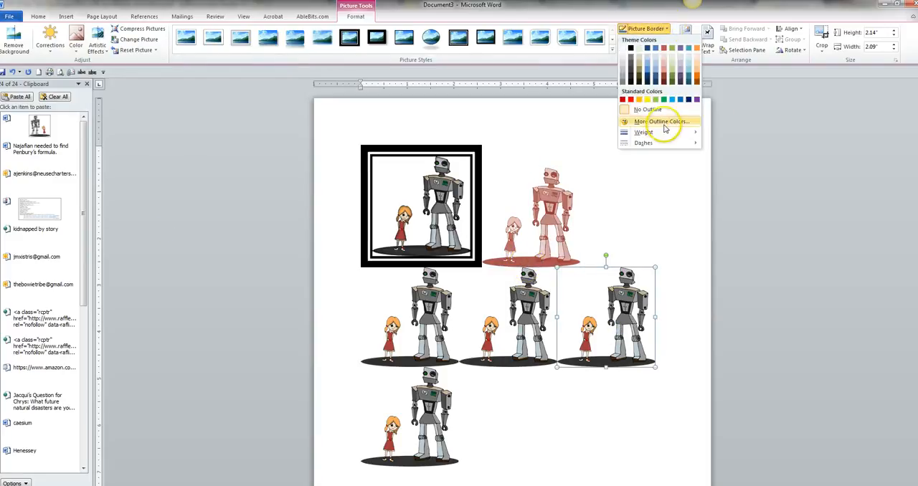
mouse_move(665, 132)
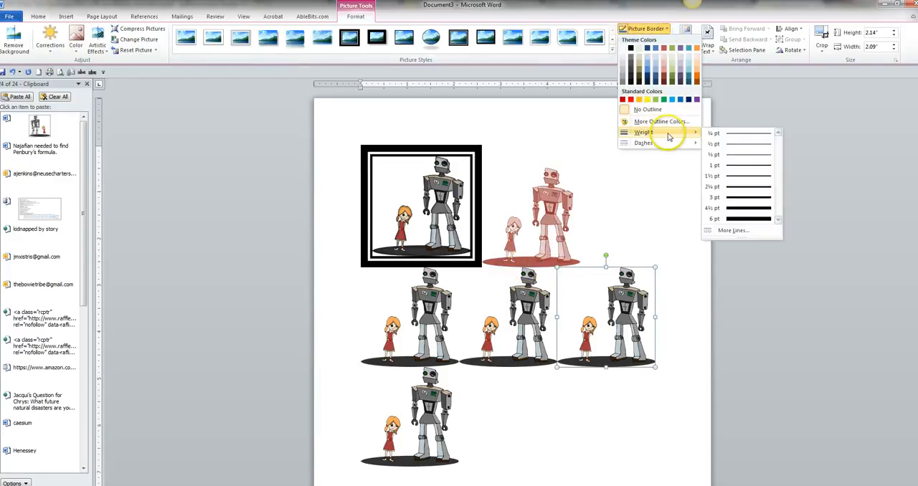
left_click(748, 209)
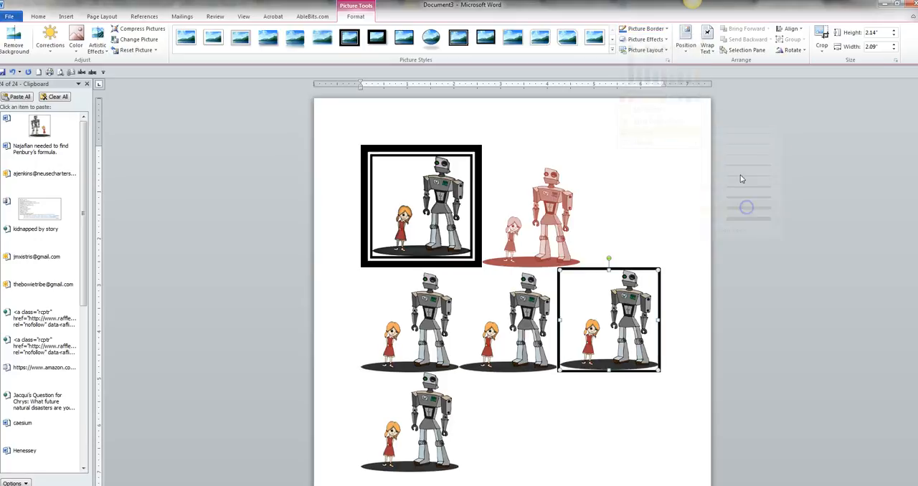
Change the border line of the last picture in the second row to a dashed style.
left_click(649, 28)
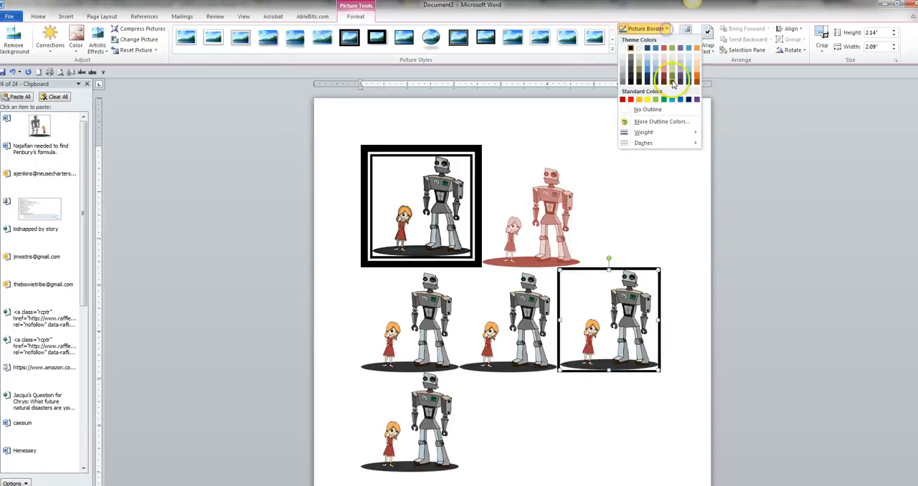
mouse_move(680, 136)
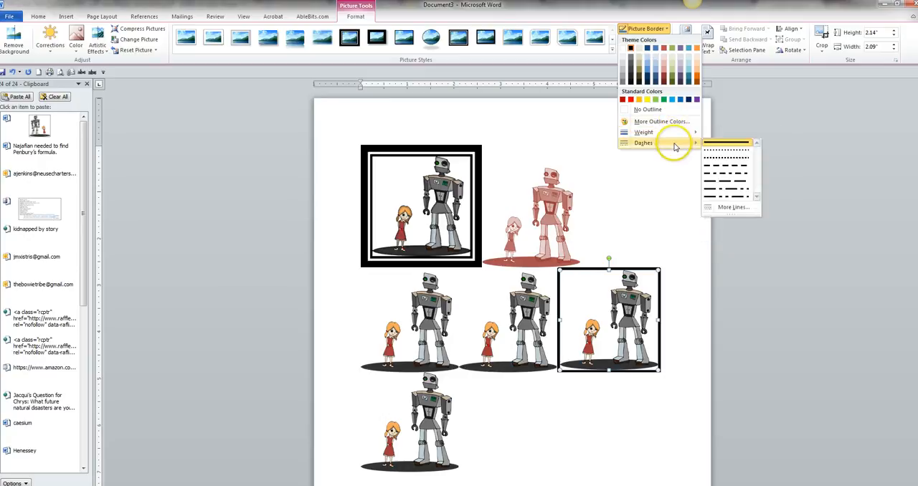
left_click(726, 165)
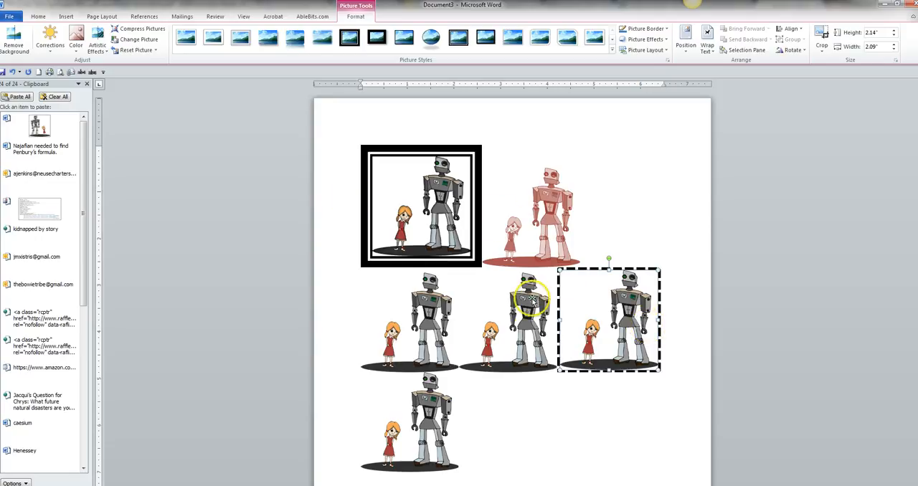
Delete the single picture in the third row, and undo the deletion.
left_click(407, 454)
key("Delete")
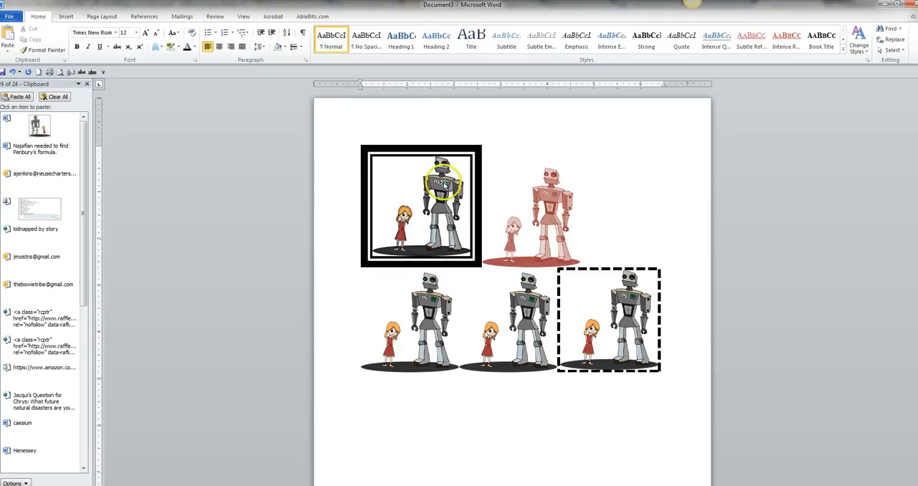
key("ctrl+z")
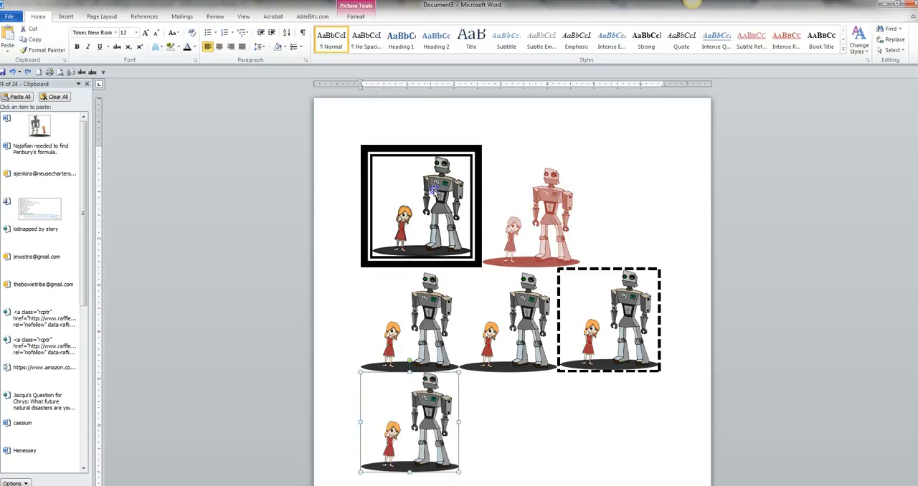
Shrink the black-framed picture to about 1.74" high by 1.71" wide, and reselect it with its picture formatting options shown.
left_click(455, 154)
left_click_drag(471, 148, 476, 191)
left_click(759, 321)
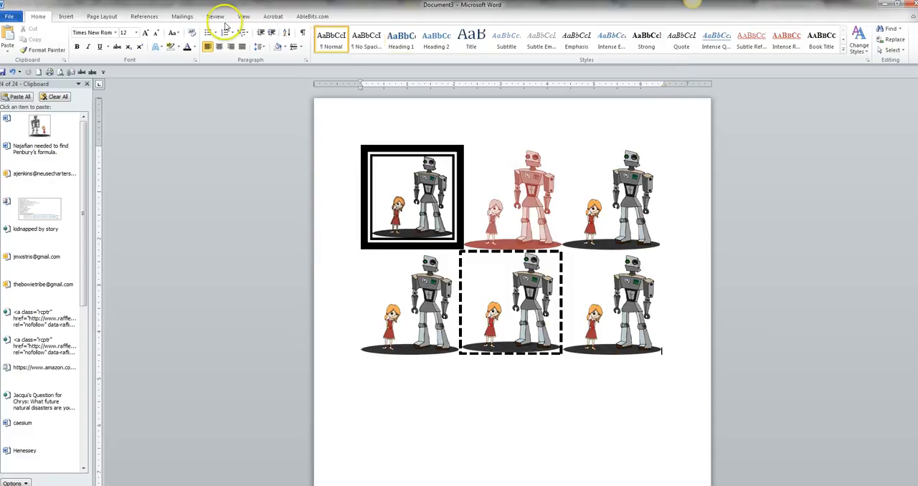
left_click(425, 208)
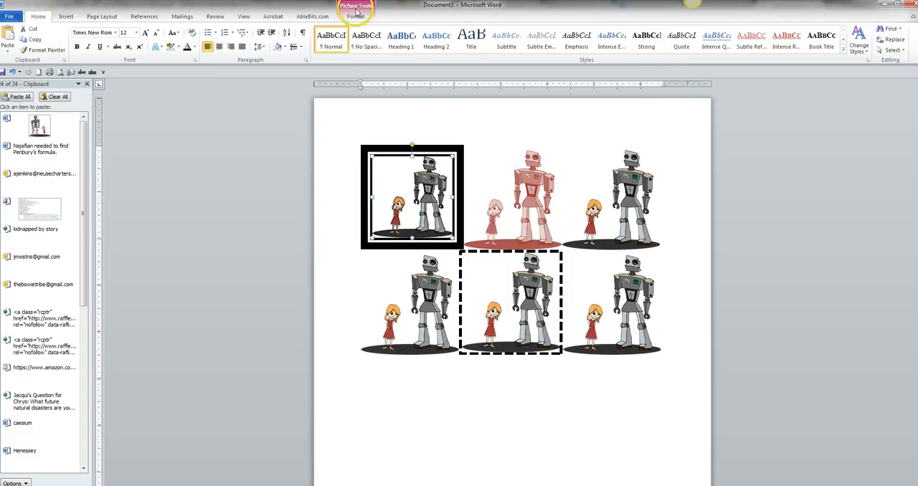
left_click(353, 10)
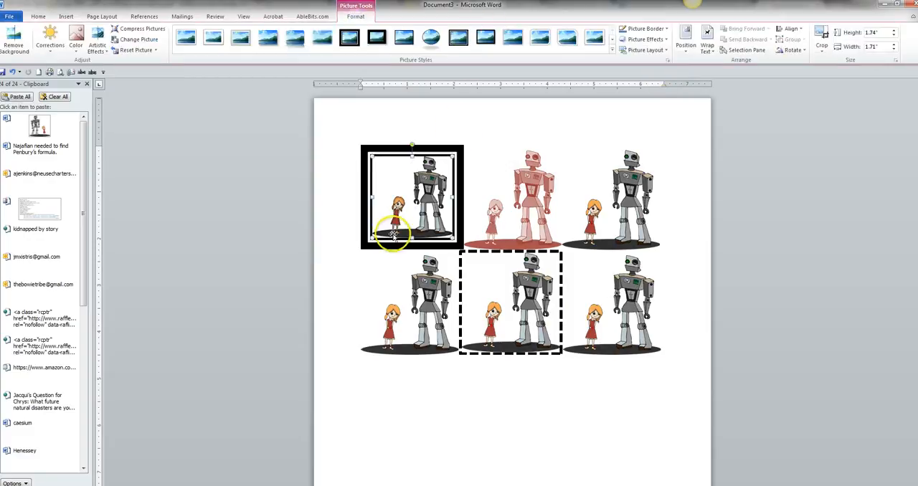
Switch to Adobe Acrobat Reader and review Lesson #22, Graphics in Word Processing, in both the student workbook and the teacher manual.
mouse_move(309, 485)
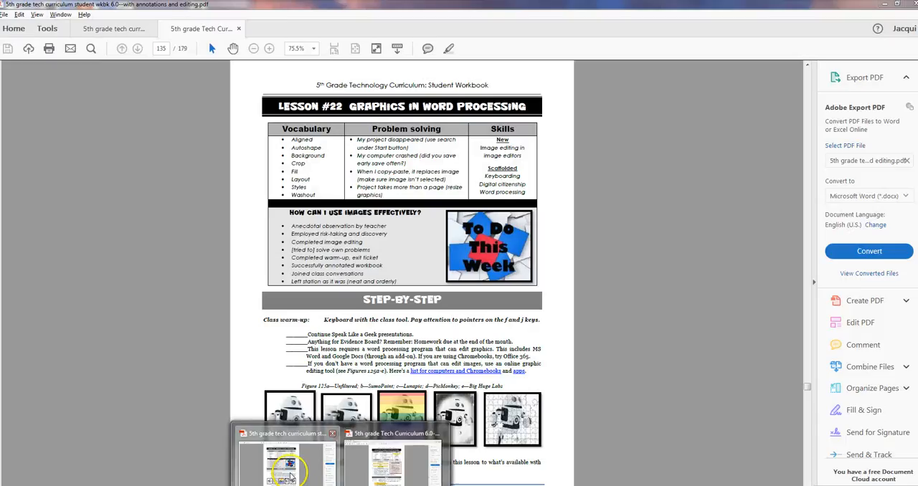
left_click(290, 466)
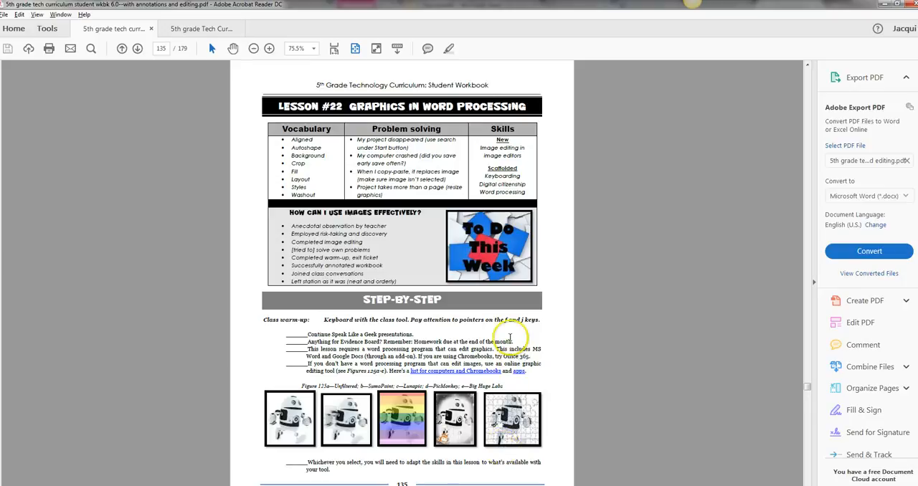
left_click(203, 29)
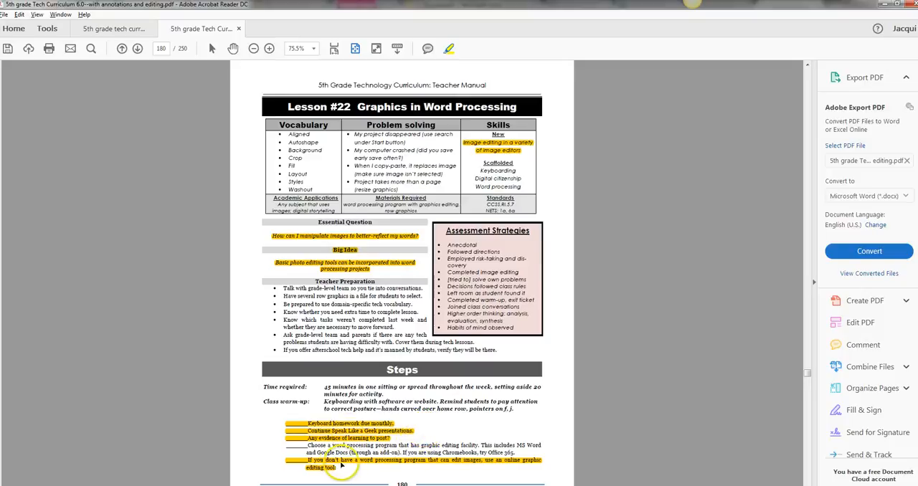
scroll(346, 463, "down", 3)
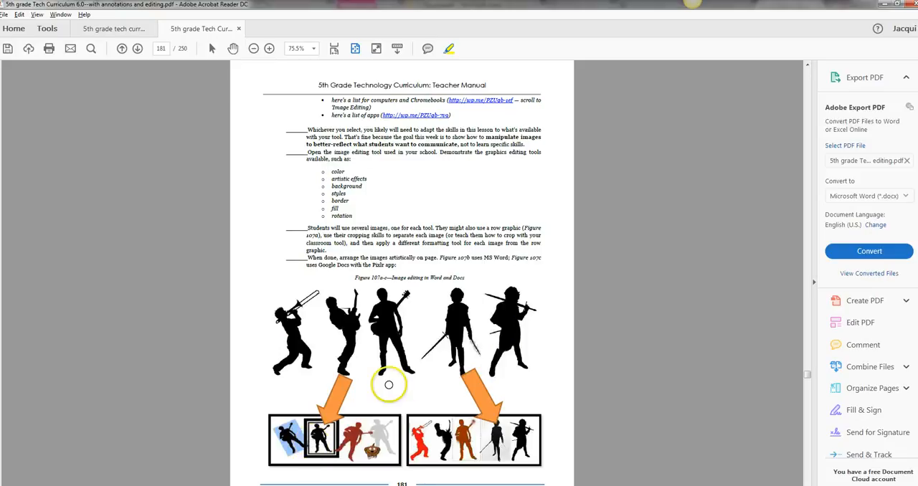
left_click(112, 34)
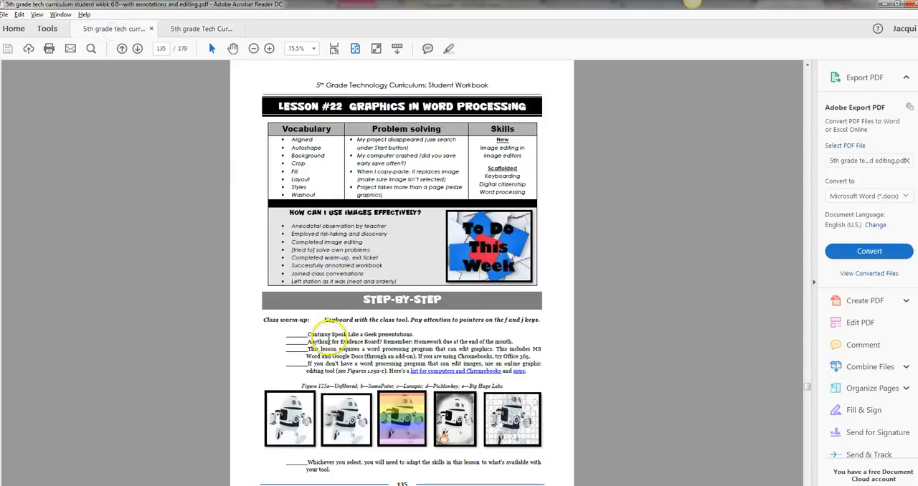
Review the image editing figures and extension ideas on page 136 of the student workbook, and switch to Document3 in Microsoft Word.
scroll(455, 379, "down", 1)
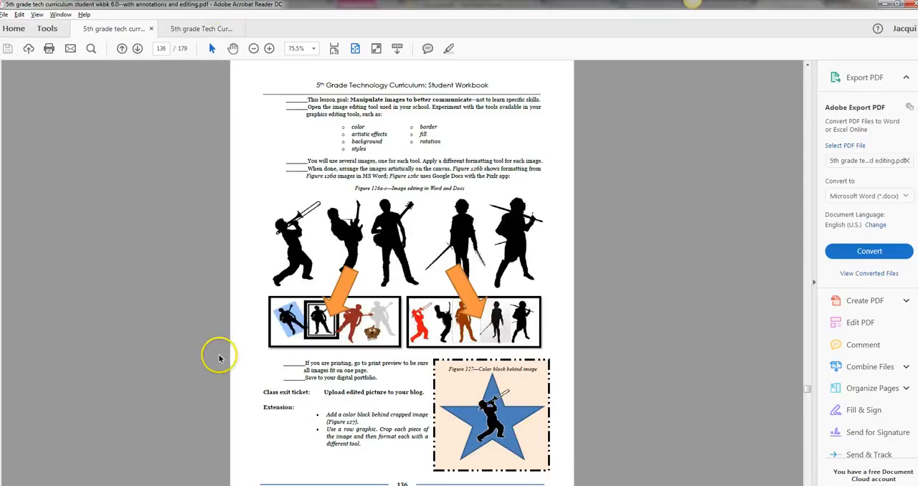
left_click(311, 485)
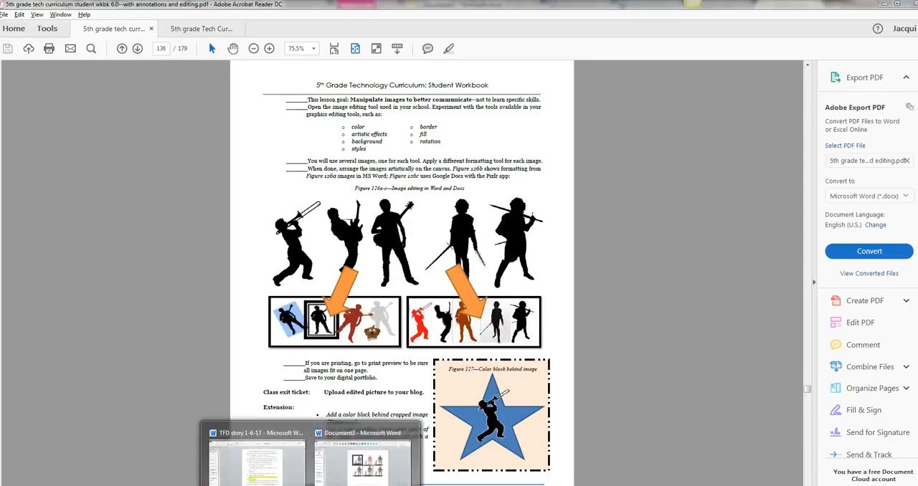
left_click(320, 479)
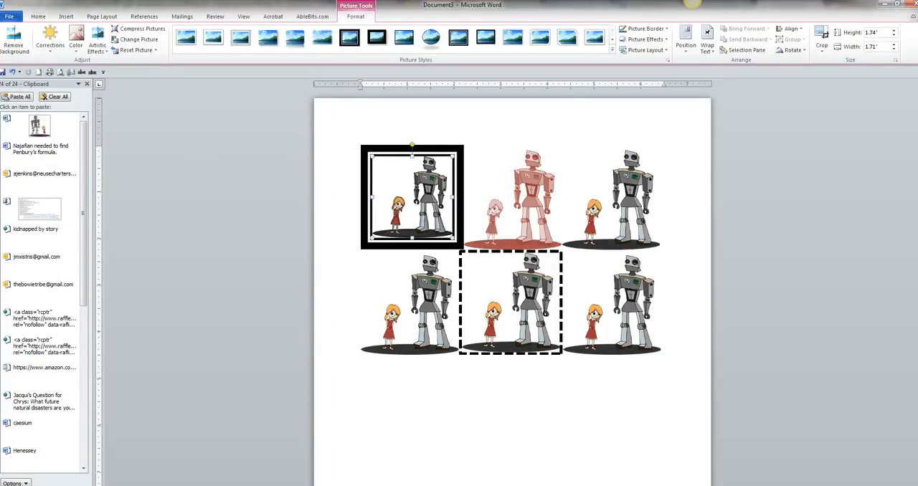
Draw a five-point star about 2.3" high by 2.65" wide over the first picture in the second row.
left_click(496, 391)
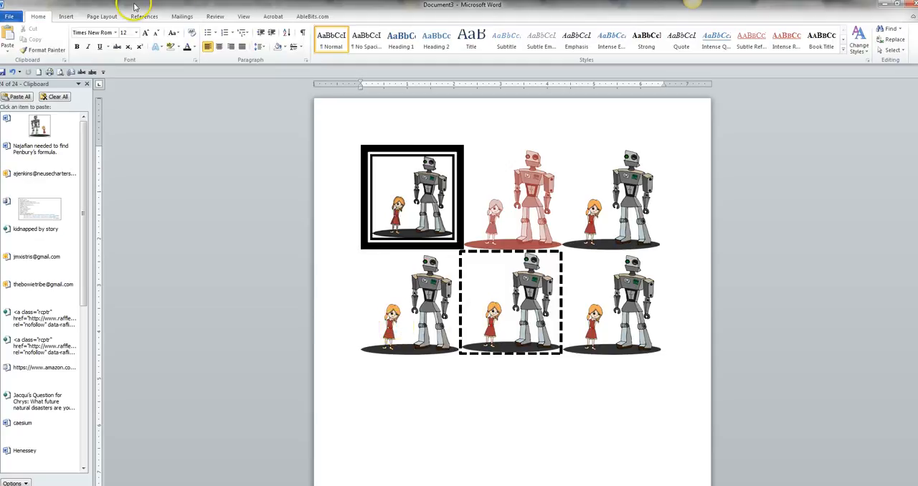
left_click(66, 16)
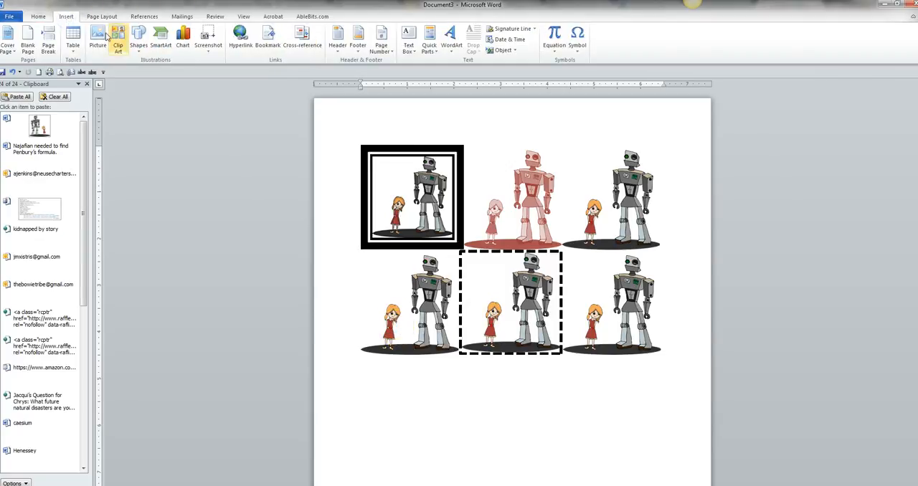
left_click(138, 37)
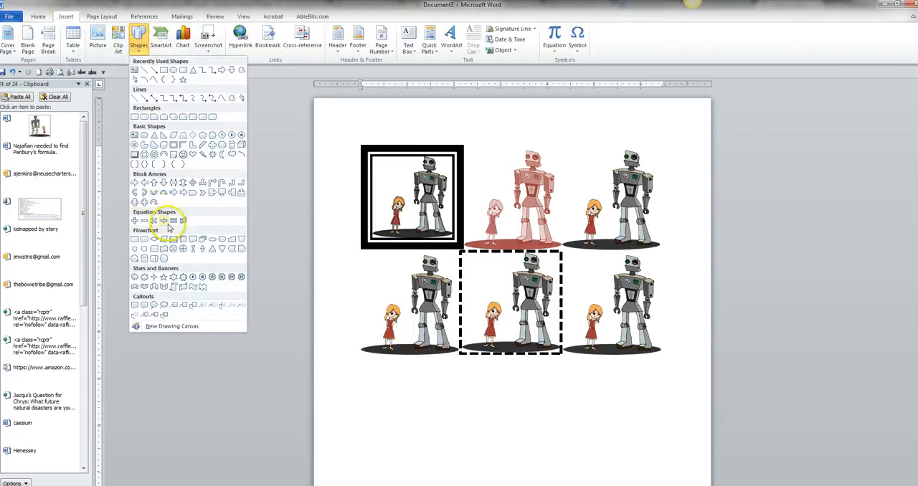
left_click(163, 276)
mouse_move(361, 253)
left_mouse_down()
mouse_move(453, 360)
mouse_move(485, 362)
left_mouse_up()
Center the star on the first picture in the second row and set its text wrapping to Behind Text.
left_click_drag(441, 332, 428, 327)
left_click(627, 49)
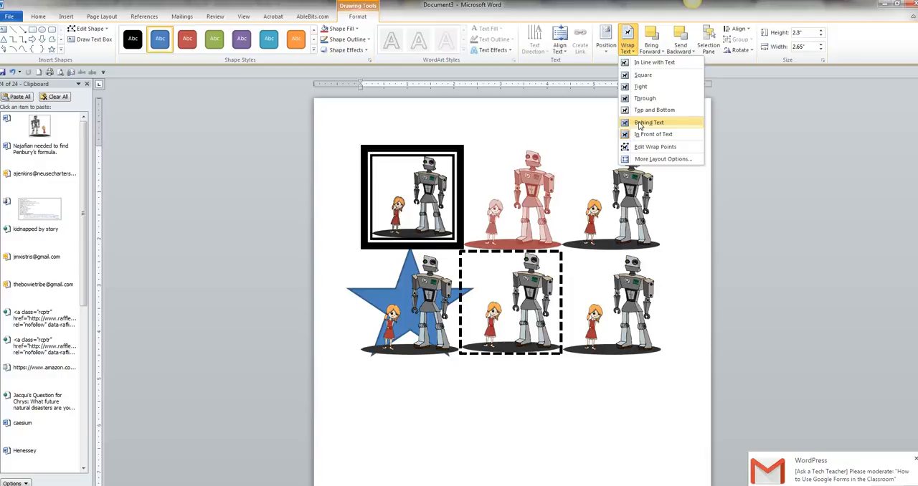
left_click(638, 122)
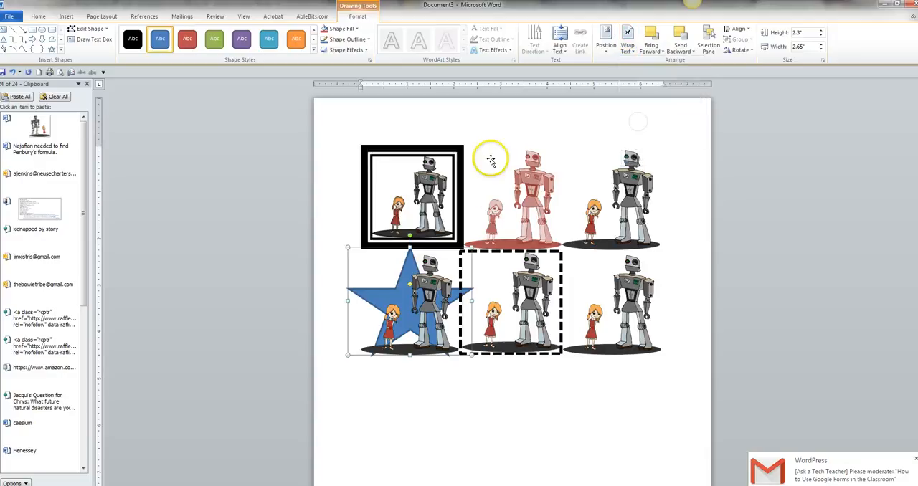
left_click(424, 316)
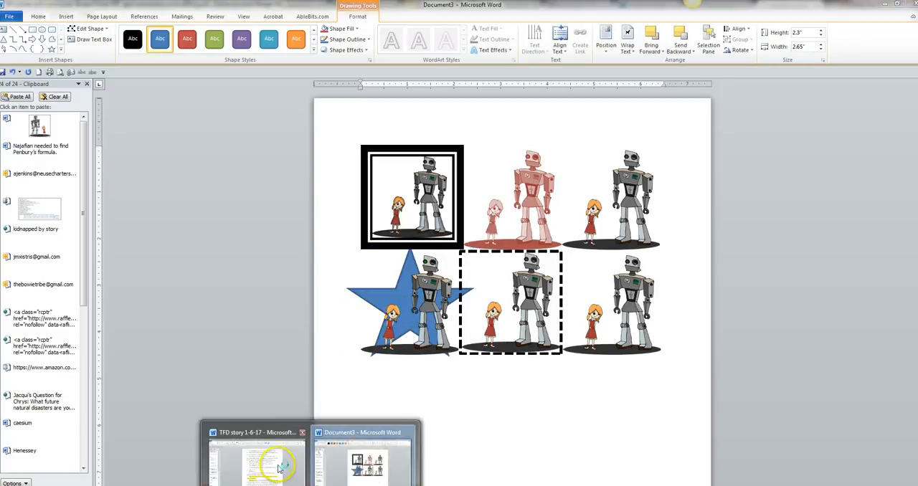
Switch to the teacher manual in Adobe Acrobat Reader and review the image editing instructions and differentiation ideas on pages 181 and 182.
left_click(270, 465)
left_click(366, 465)
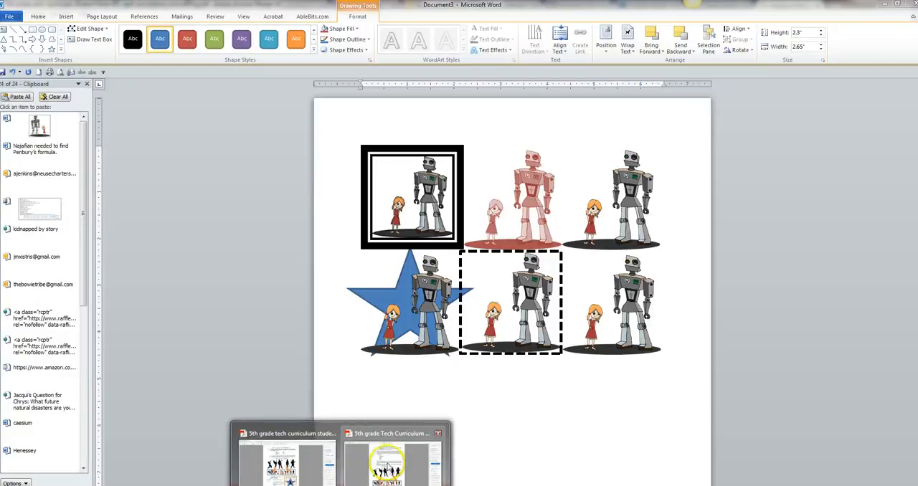
left_click(388, 465)
left_click(388, 464)
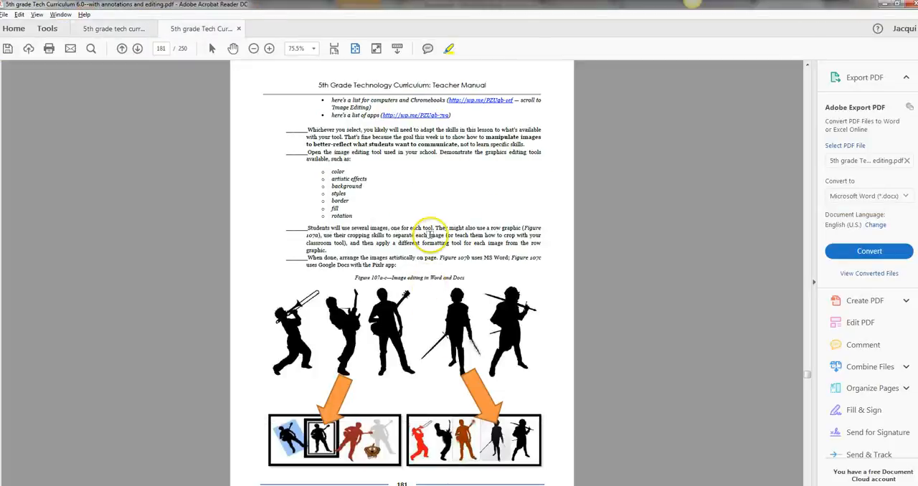
scroll(445, 244, "down", 3)
scroll(445, 244, "up", 3)
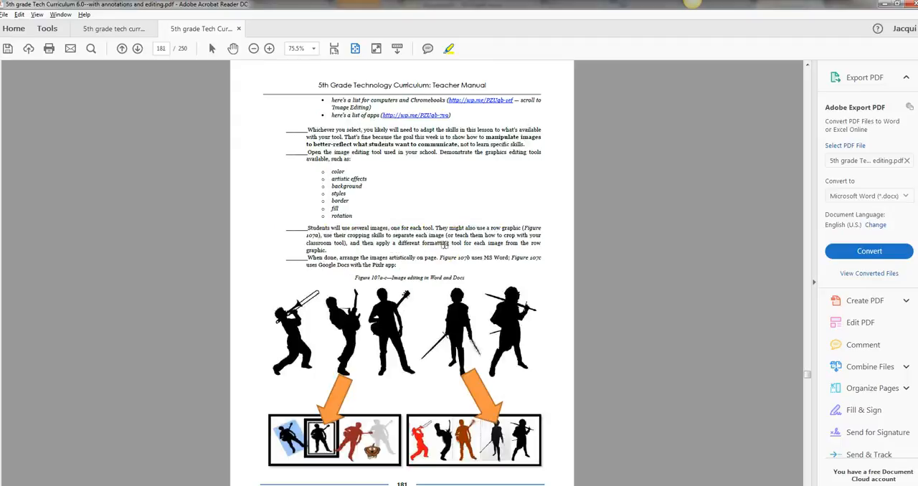
scroll(445, 244, "down", 3)
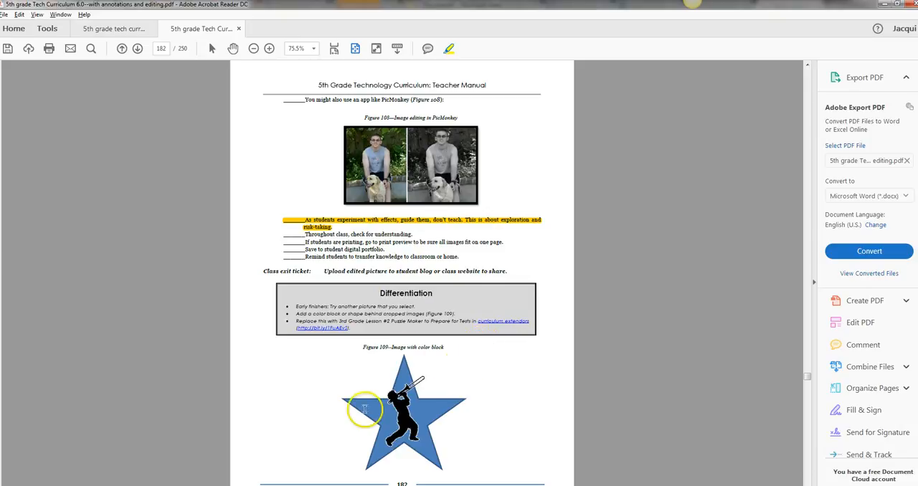
scroll(468, 371, "up", 2)
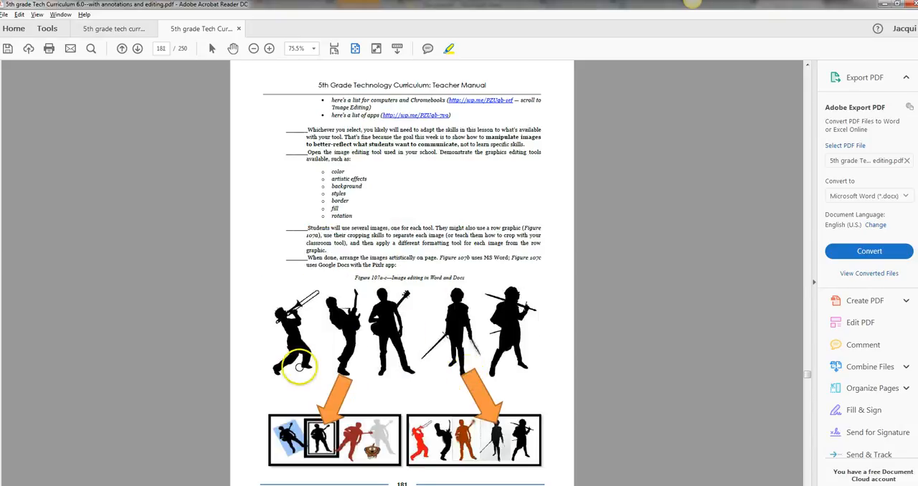